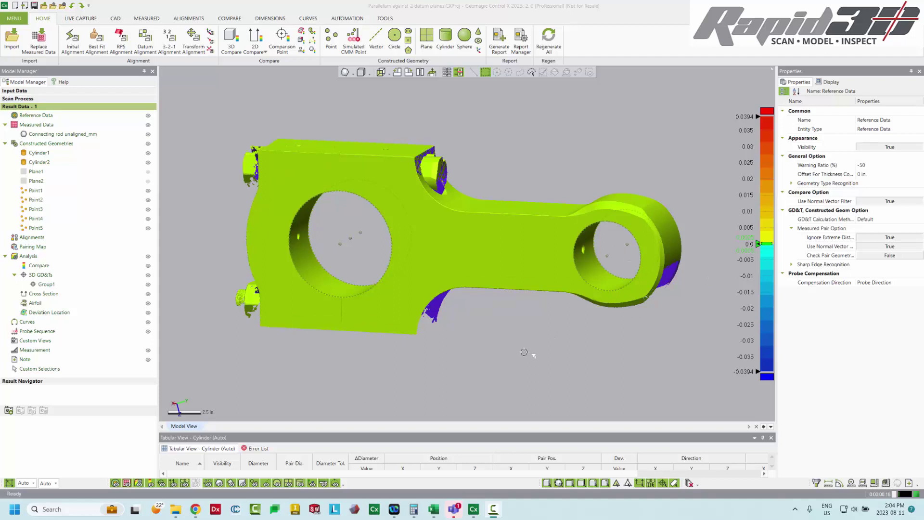
Create Point6 midway (ratio 0.5) between Point2 and Point1 inside the smaller bore
left_click(607, 256)
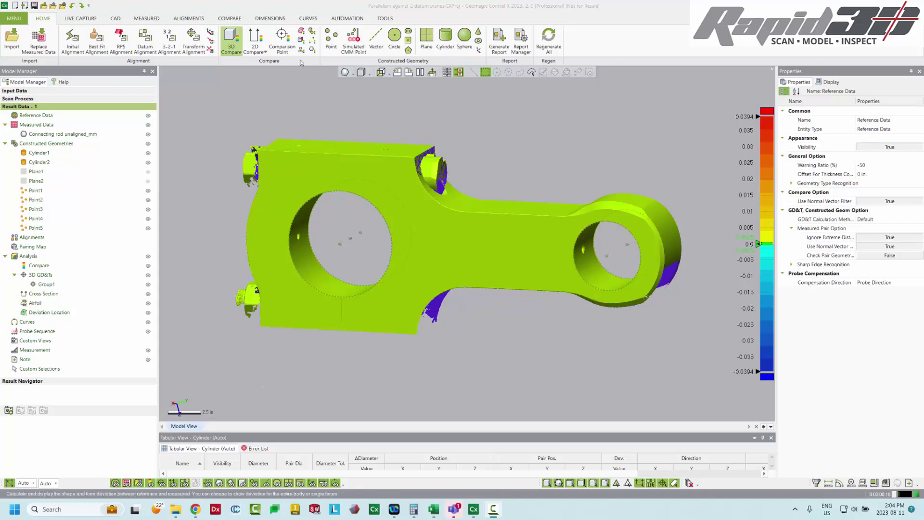
left_click(332, 38)
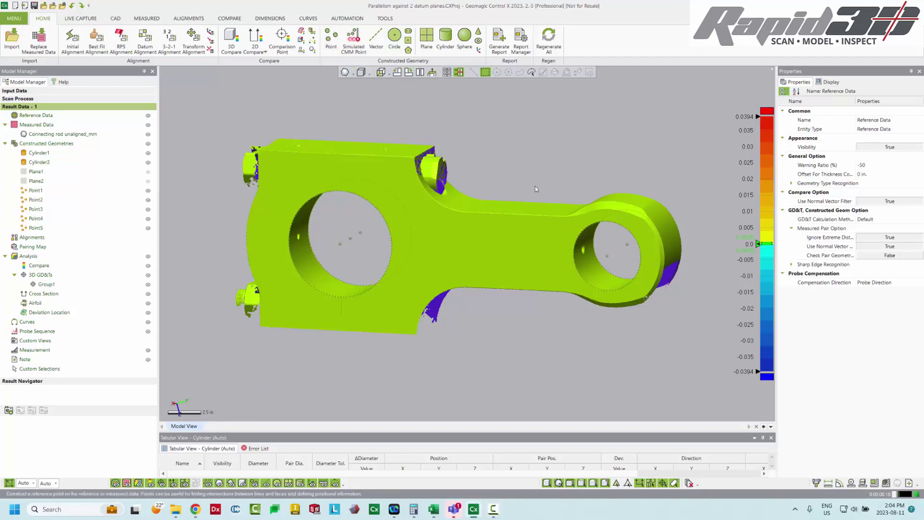
left_click(608, 256)
left_click(627, 244)
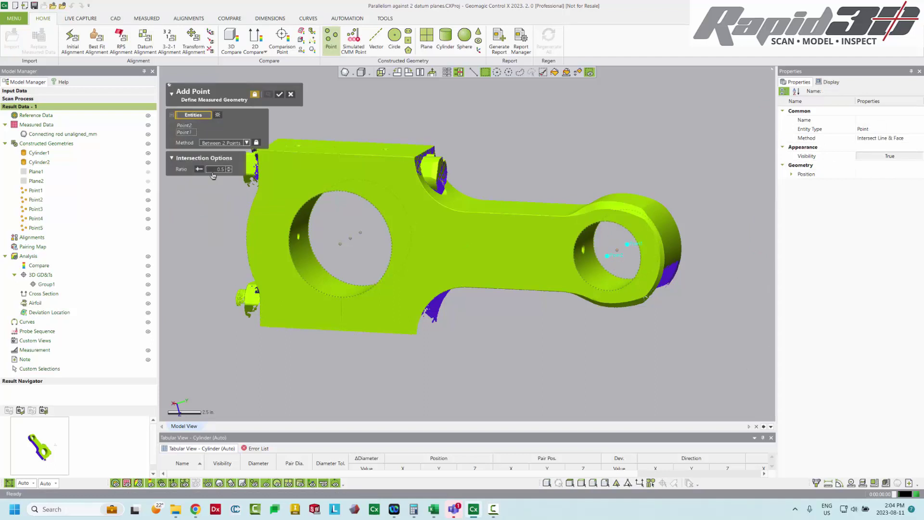
left_click(281, 95)
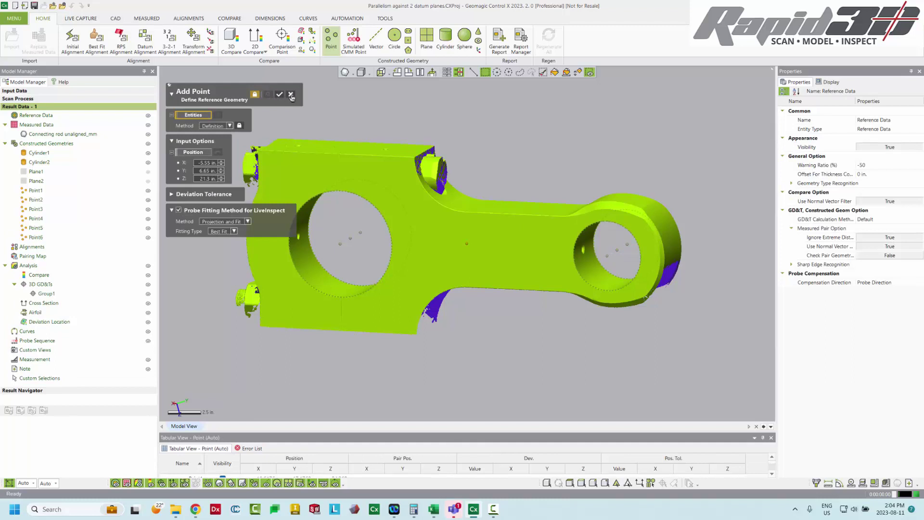
left_click(291, 95)
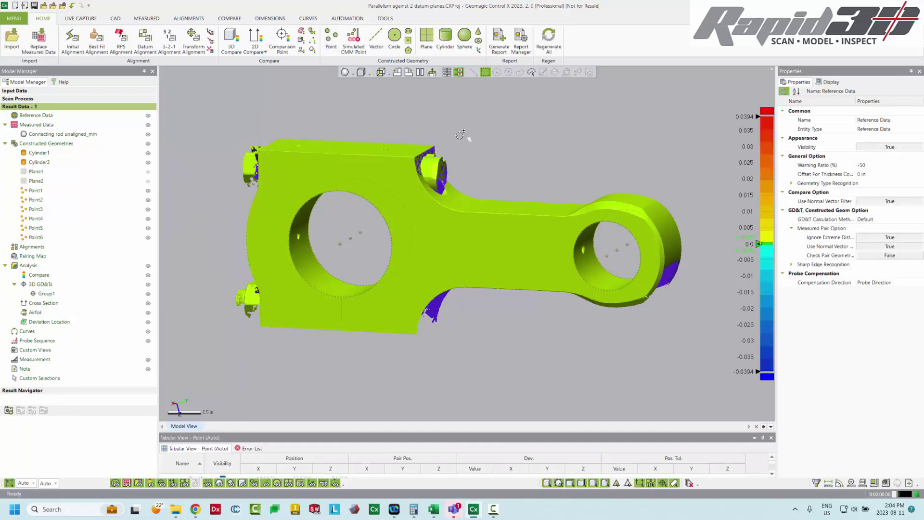
right_click_drag(460, 135, 464, 130)
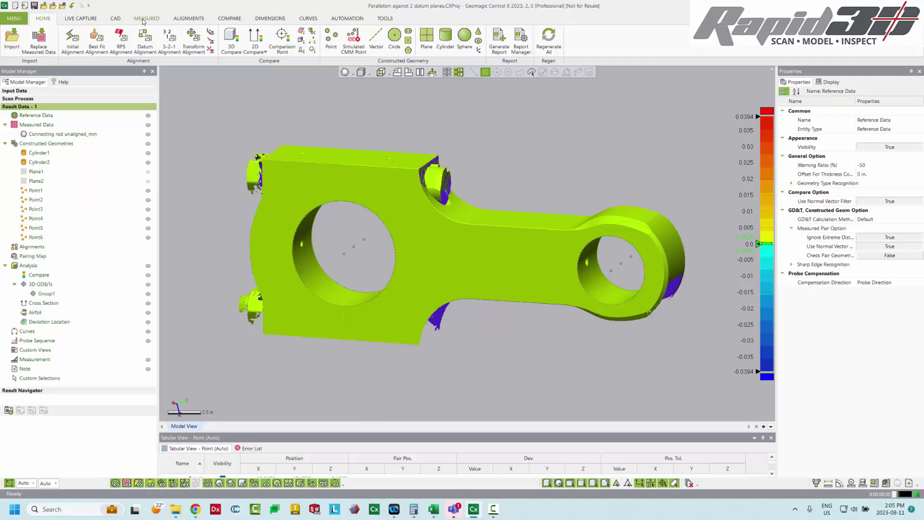
Start Transform Measured Data with Cylinder1, Cylinder2, Plane1 and Plane2 moving with the scan
left_click(144, 18)
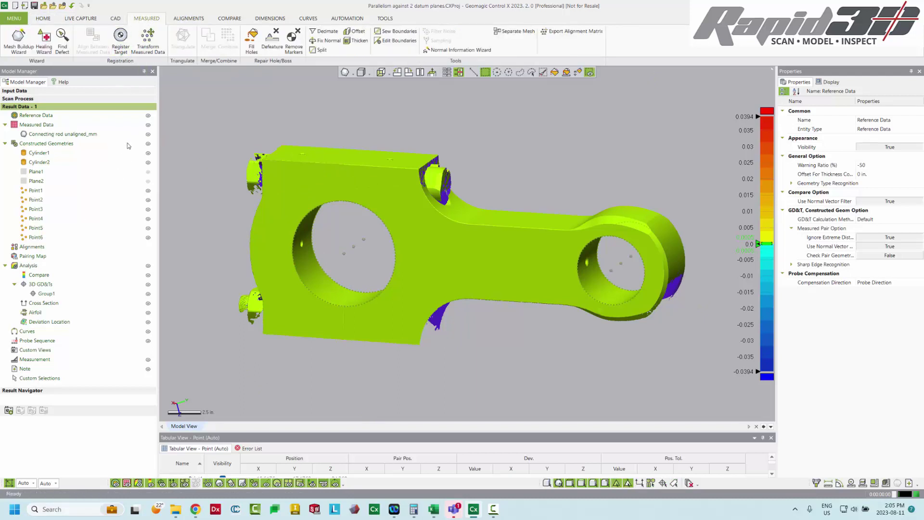
left_click(149, 50)
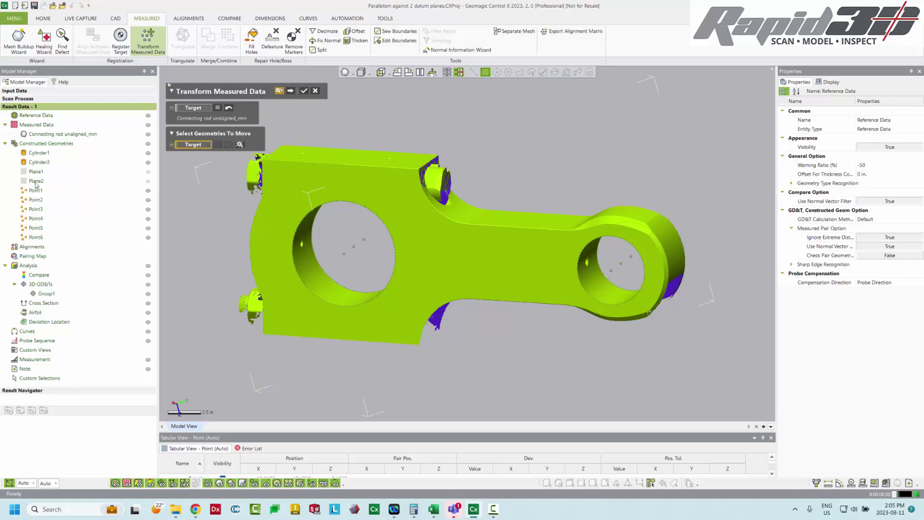
left_click(39, 153)
left_click(35, 182, "shift")
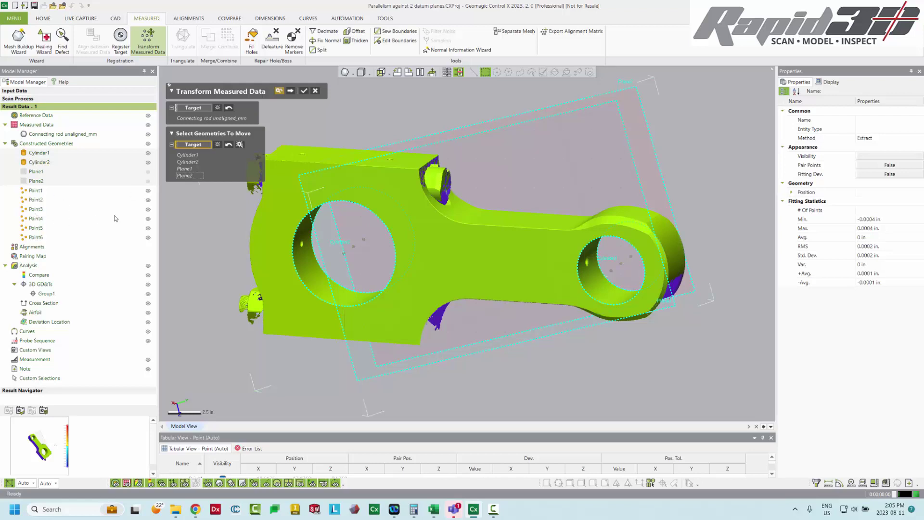
left_click(290, 92)
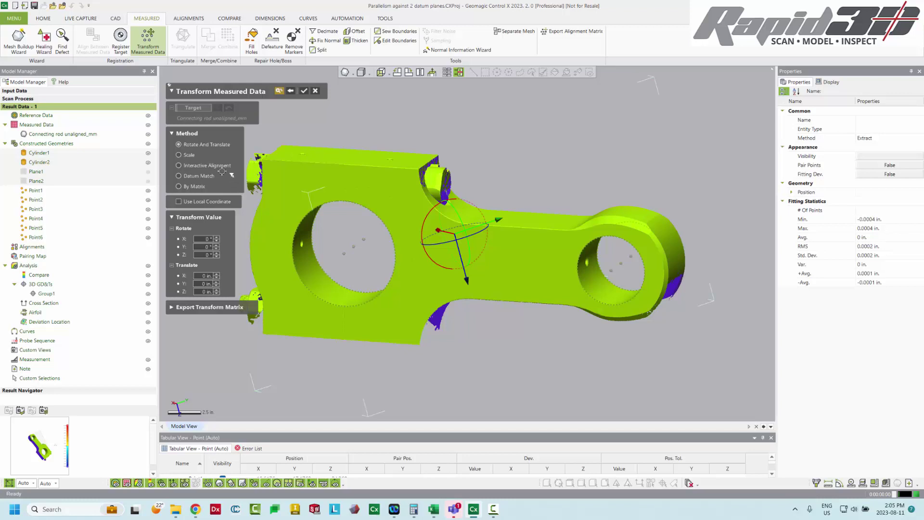
Choose Interactive X-Y-Z alignment using Point6 as the position and Cylinder1 as the Z axis
left_click(179, 166)
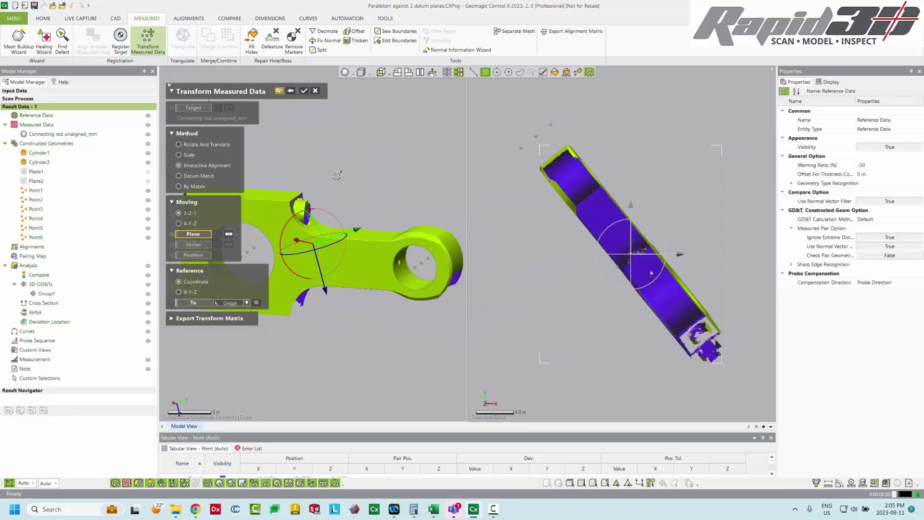
right_click_drag(399, 158, 388, 173)
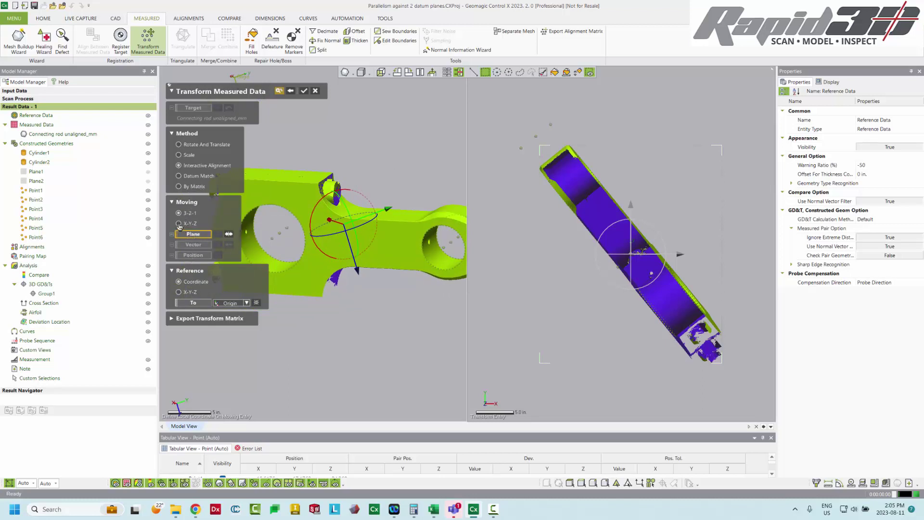
left_click(179, 224)
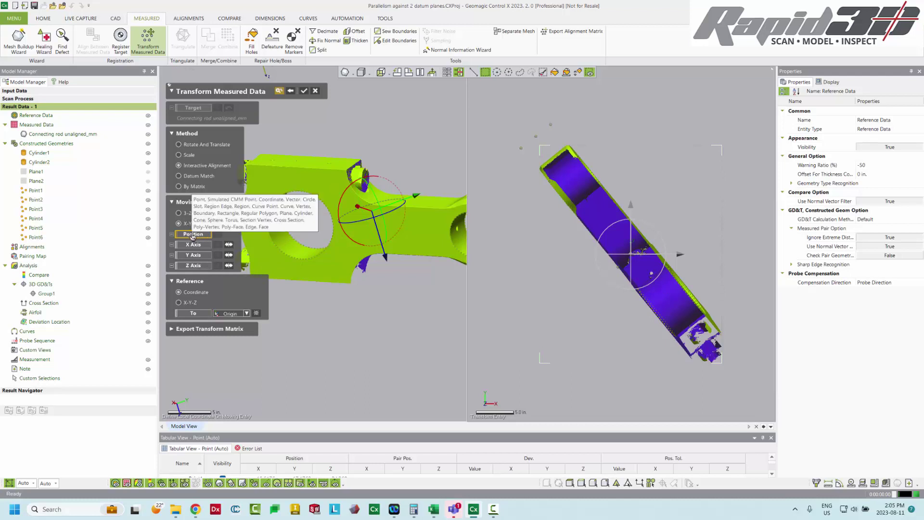
mouse_move(382, 314)
left_mouse_down()
mouse_move(350, 313)
mouse_move(374, 302)
left_mouse_up()
left_click(404, 215)
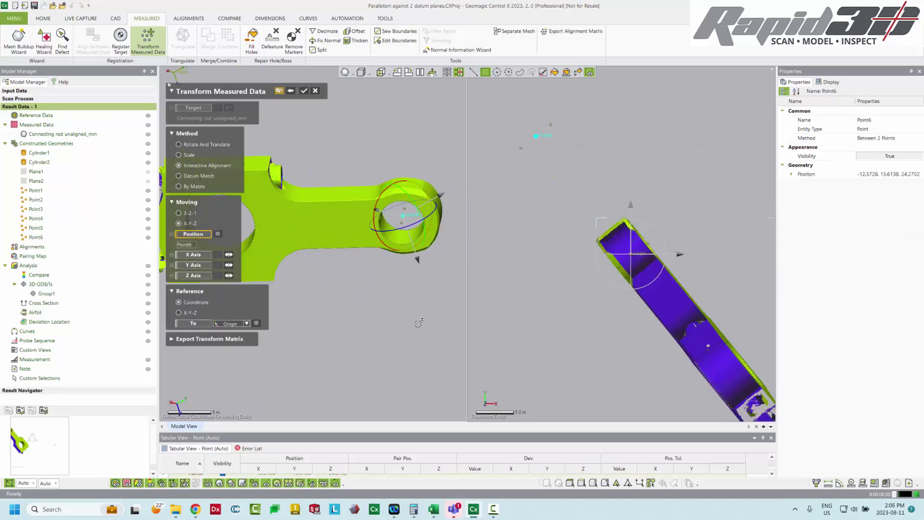
left_click(188, 279)
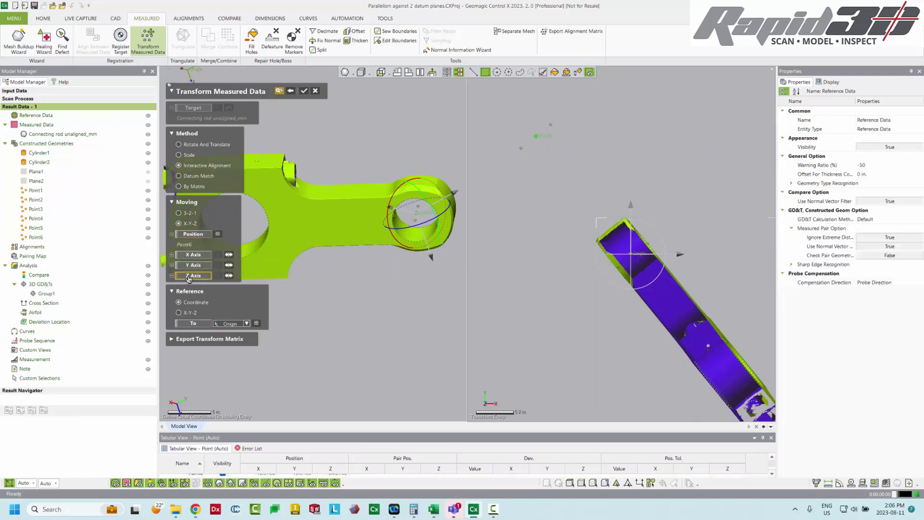
scroll(407, 248, "up", 2)
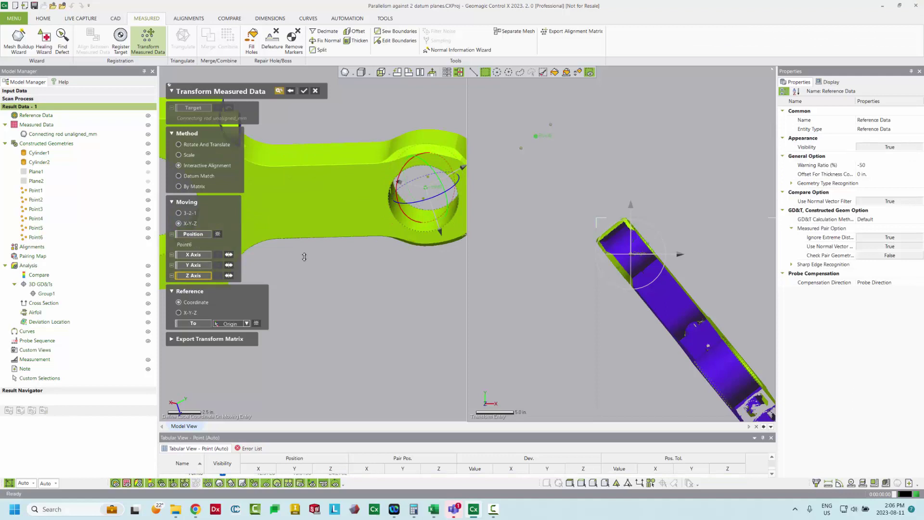
left_click(40, 153)
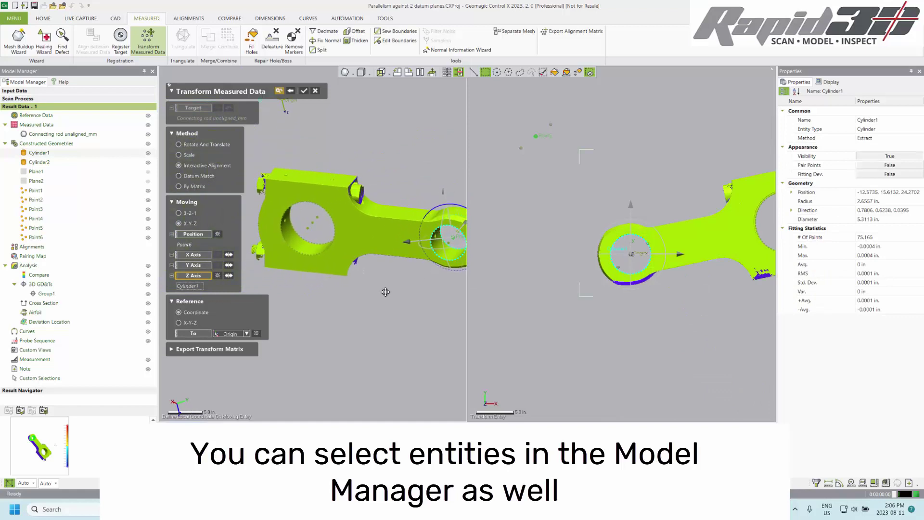
middle_click_drag(359, 300, 380, 302)
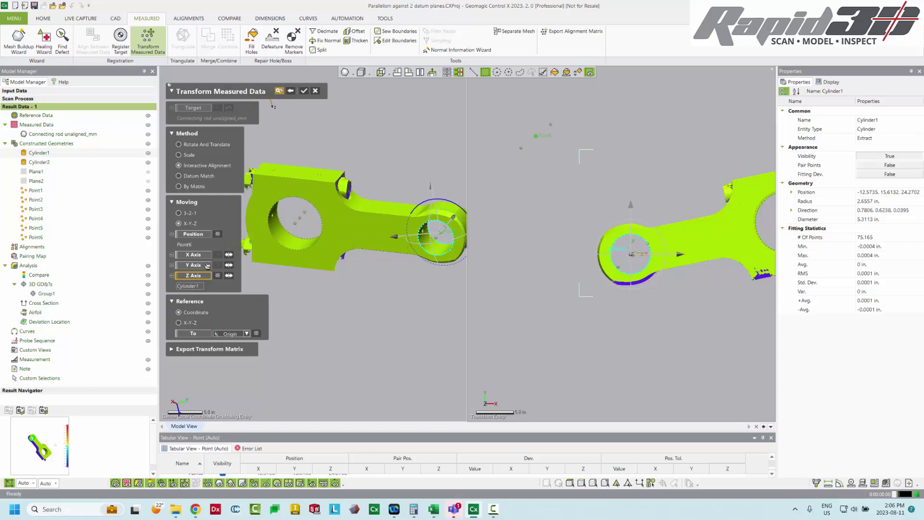
Define the X axis from Point5 to Point6, keeping its original unflipped direction
left_click(191, 256)
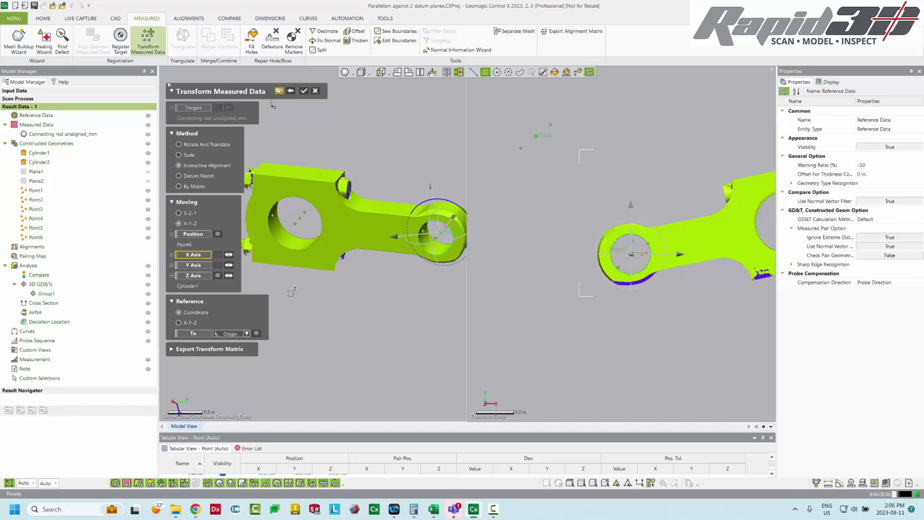
left_click(300, 218)
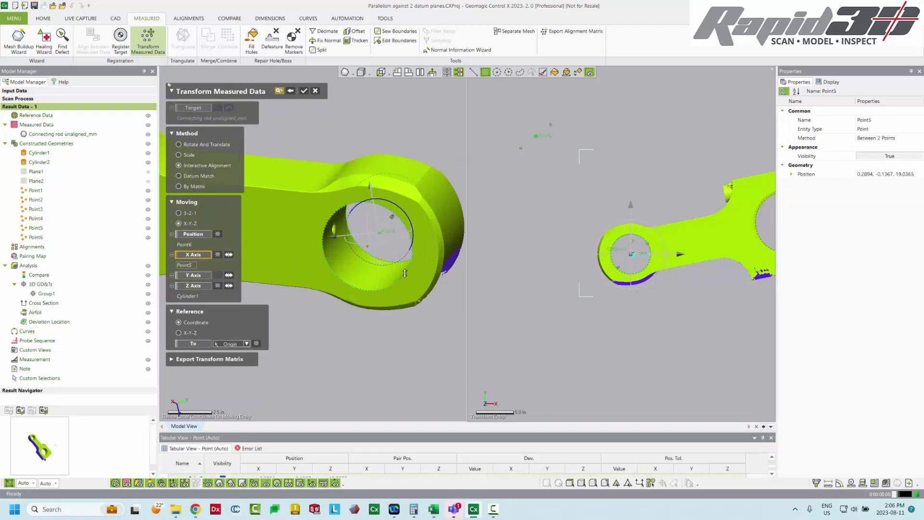
left_click(380, 233)
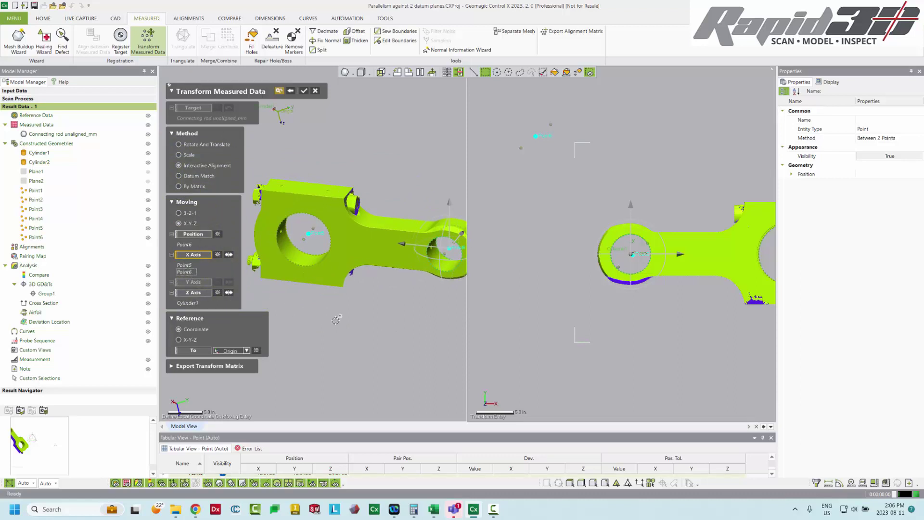
right_click_drag(336, 320, 431, 266)
right_click_drag(550, 204, 472, 184, "ctrl")
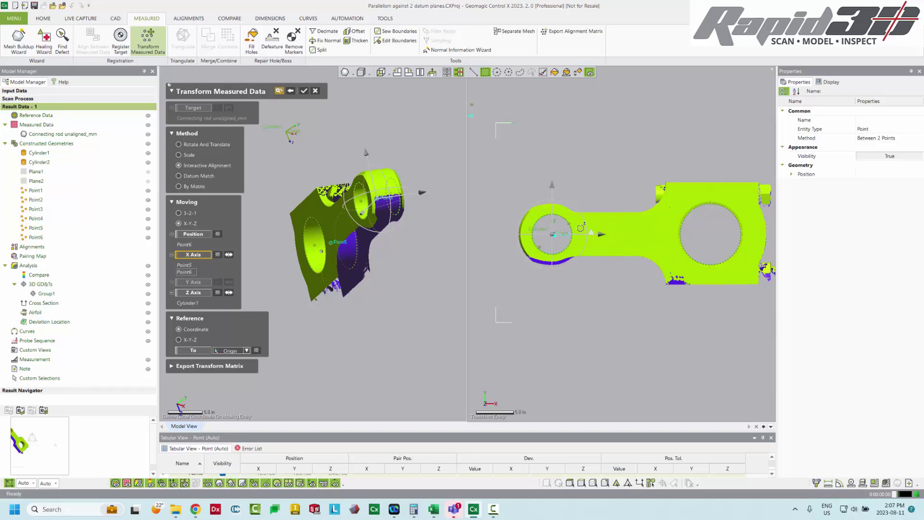
left_click(230, 258)
left_click(230, 259)
Apply the interactive alignment and inspect the rod scan with its origin at the smaller bore
left_click(304, 93)
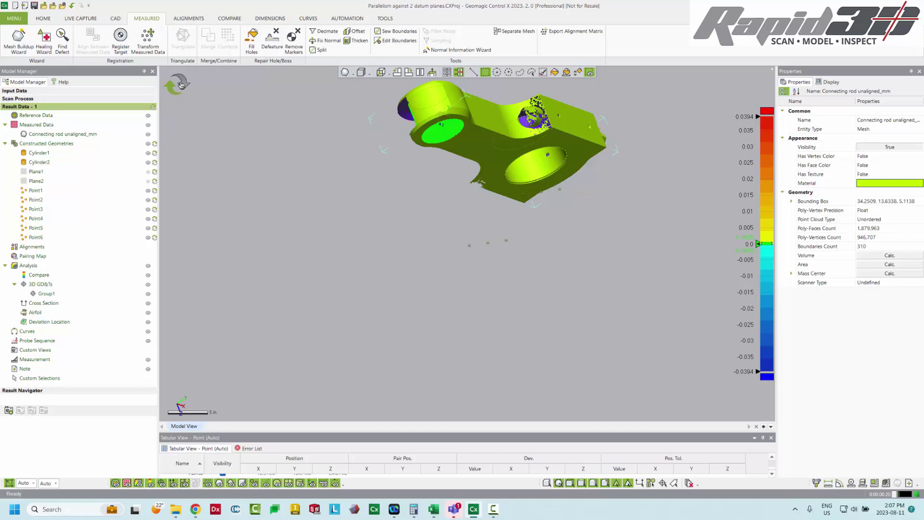
left_click(181, 84)
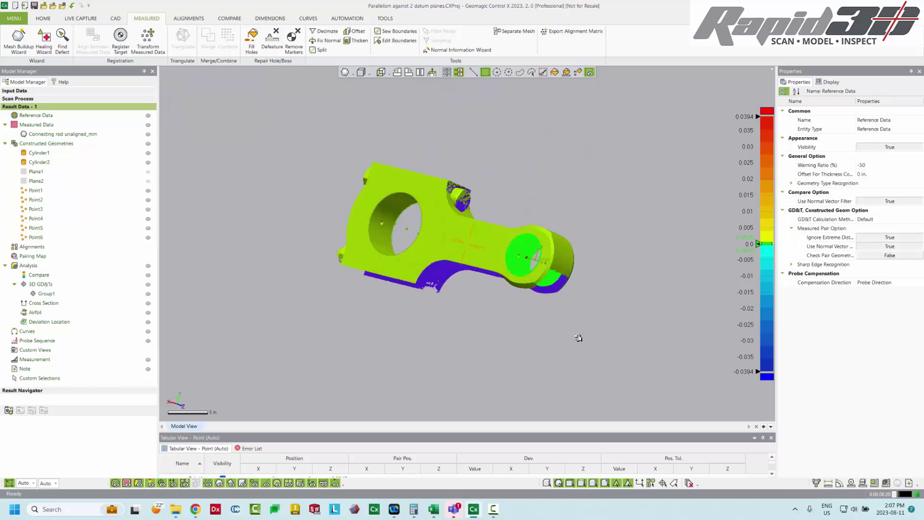
scroll(481, 250, "up", 3)
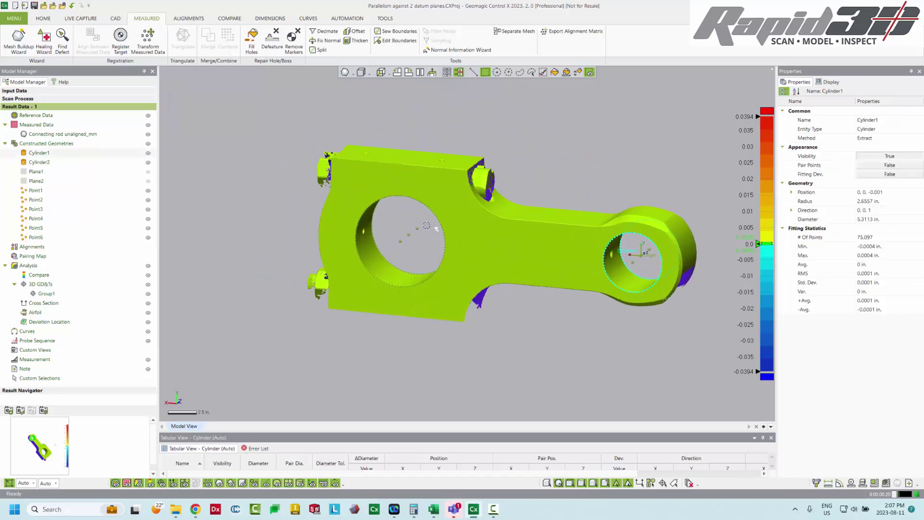
left_click(417, 244)
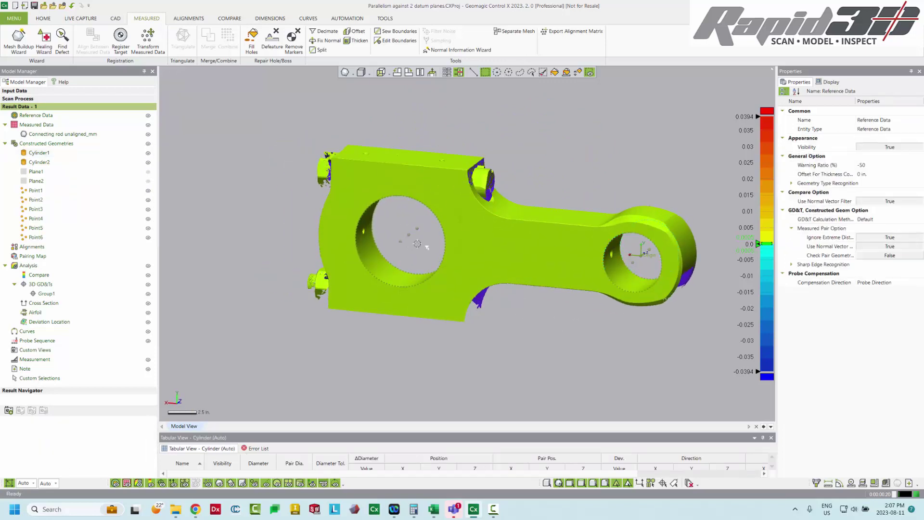
left_click(401, 241)
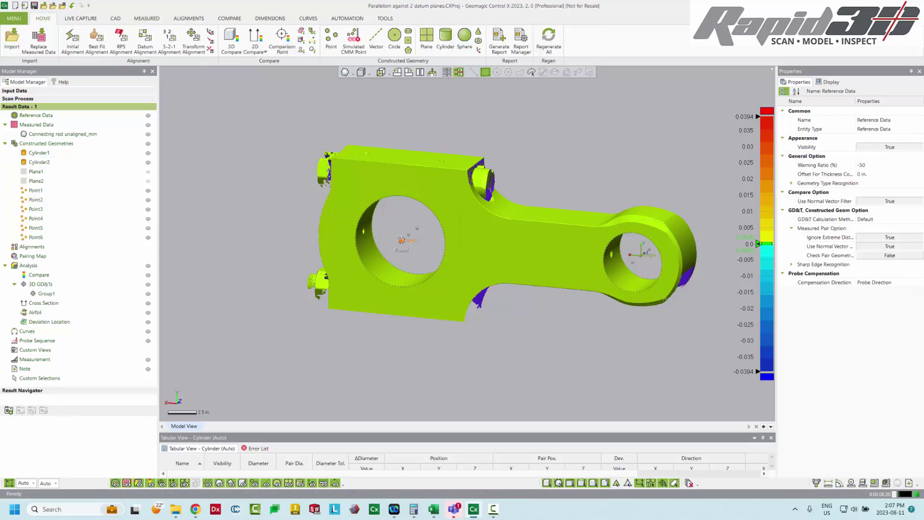
left_click(603, 145)
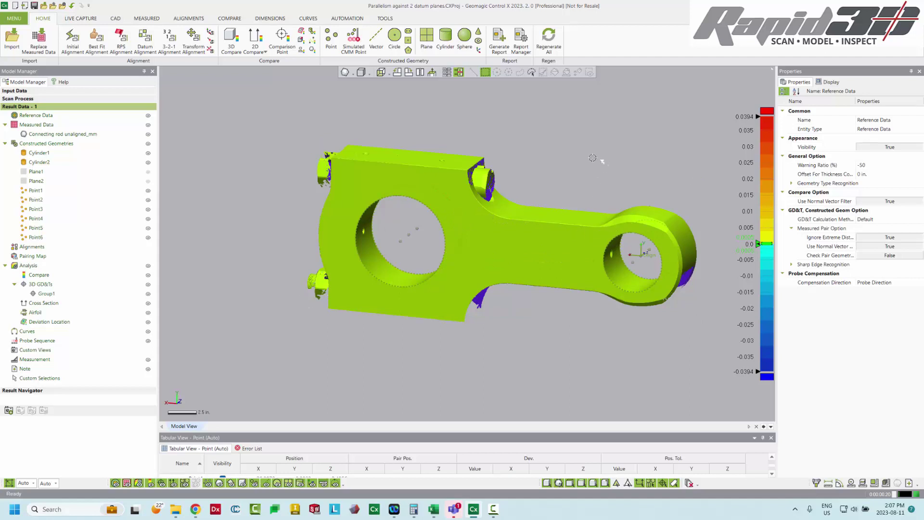
middle_click_drag(598, 157, 556, 159)
right_click_drag(342, 358, 333, 367)
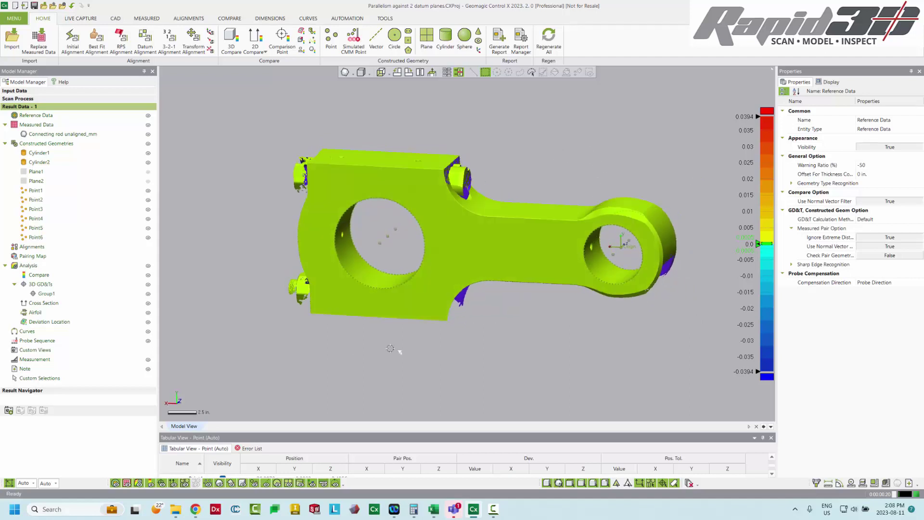
Set annotations to the Detailed preset and auto-arrange the tags around the view border
right_click(235, 205)
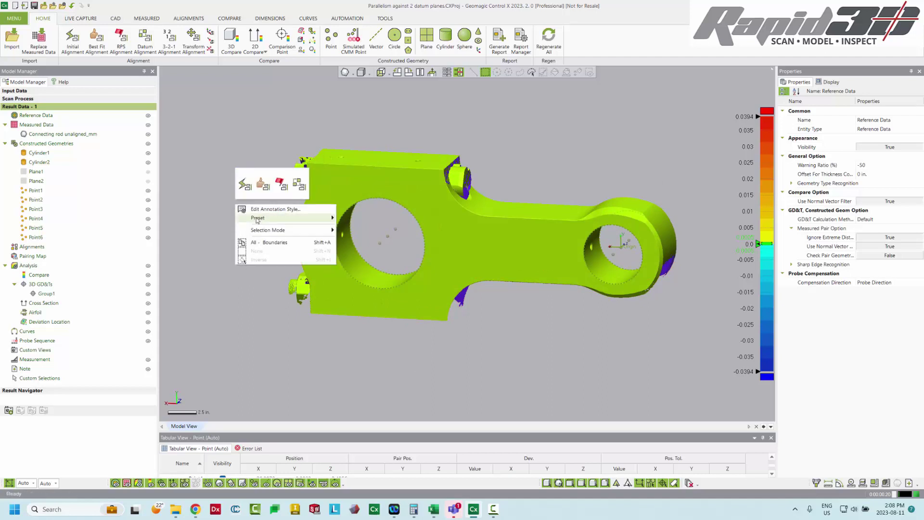
mouse_move(257, 221)
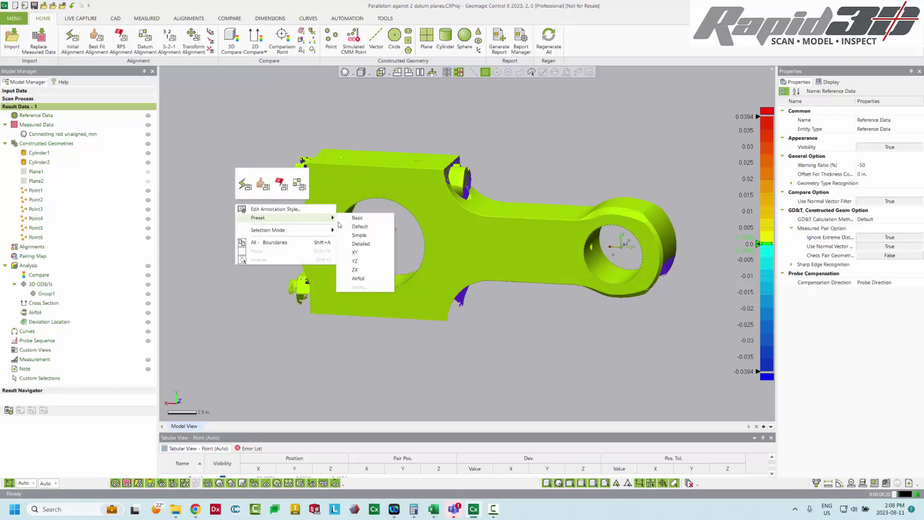
left_click(361, 243)
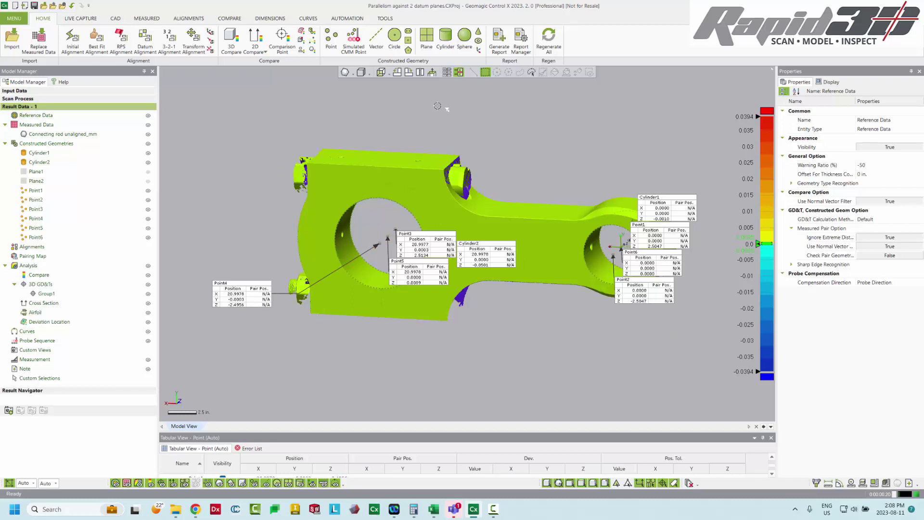
left_click(446, 72)
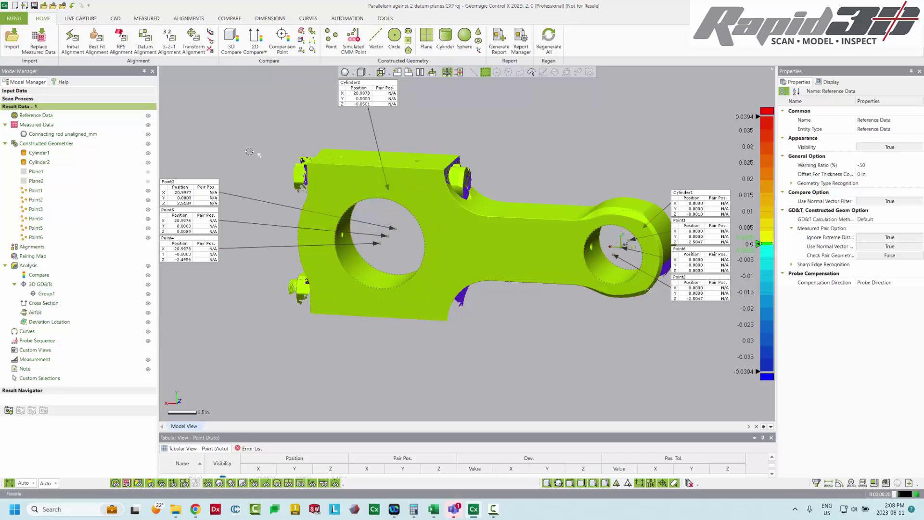
Snap the tags around the part and move the Cylinder2, Point3 and Point5 tags clear
left_click(459, 73)
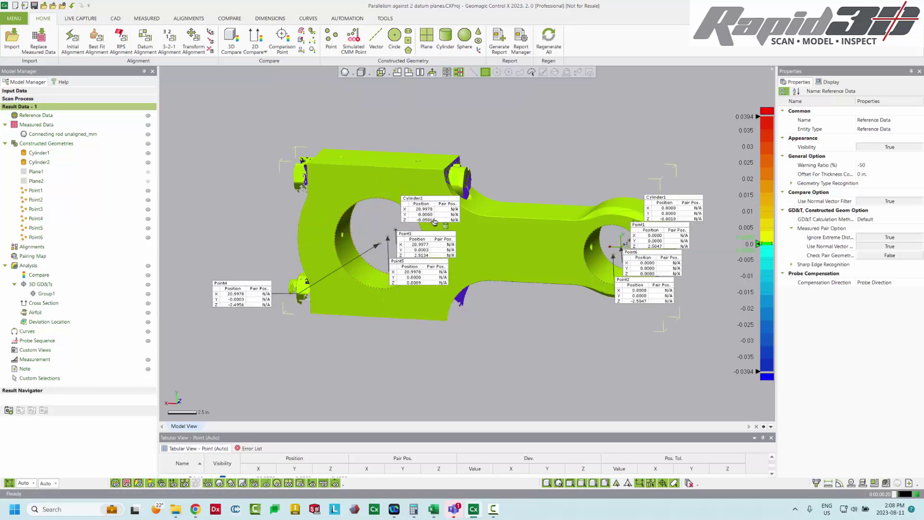
left_click_drag(396, 135, 507, 111)
left_click_drag(431, 245, 309, 103)
left_click_drag(415, 271, 210, 189)
mouse_move(252, 294)
left_mouse_down()
mouse_move(245, 308)
mouse_move(233, 294)
left_mouse_up()
Reposition the Point4, Point1, Point6 and Point2 tags so none overlap
left_click_drag(681, 196, 560, 156)
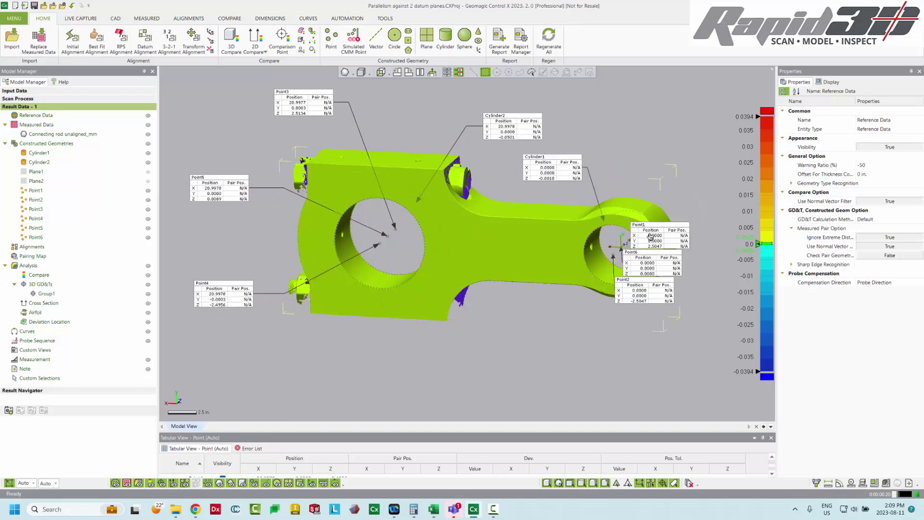
left_click_drag(651, 235, 692, 189)
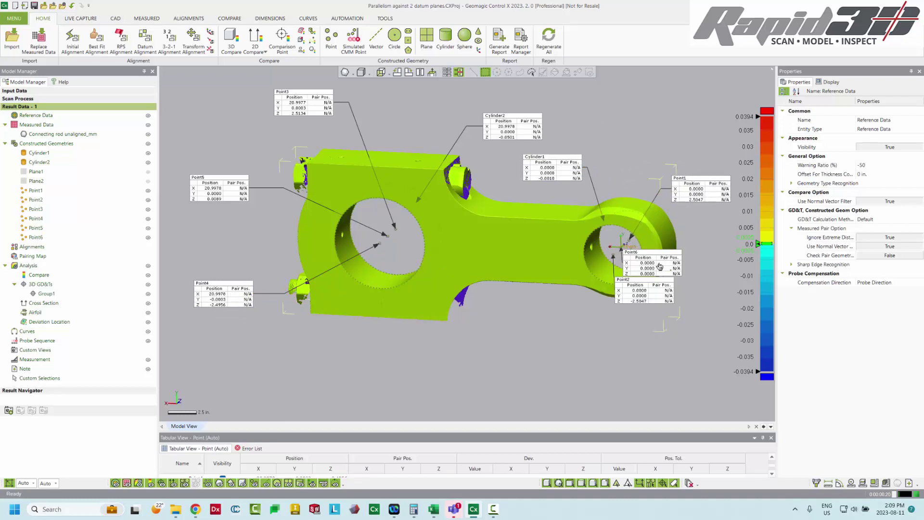
left_click_drag(659, 266, 713, 261)
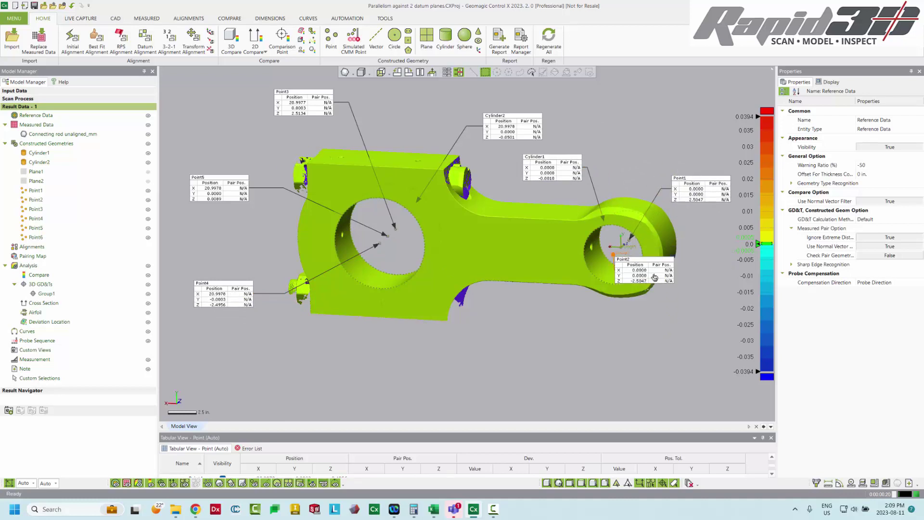
left_click_drag(638, 279, 667, 319)
left_click_drag(696, 260, 695, 283)
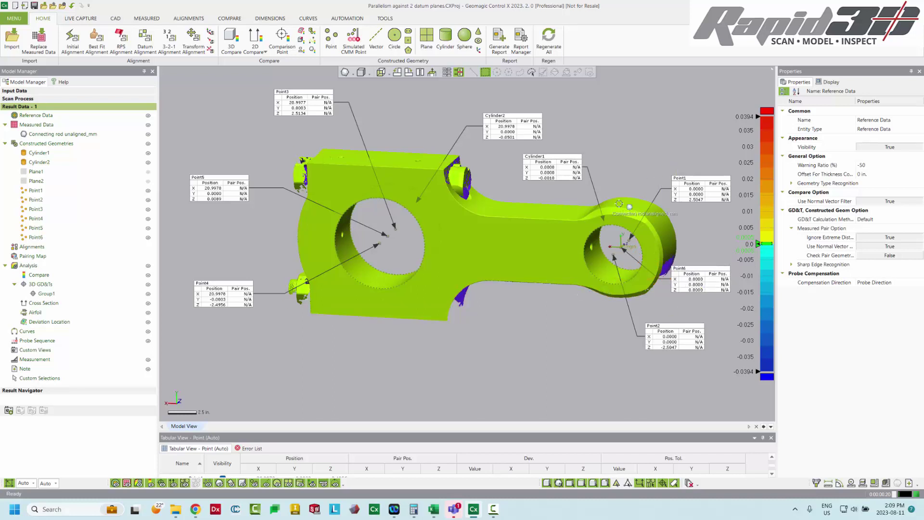